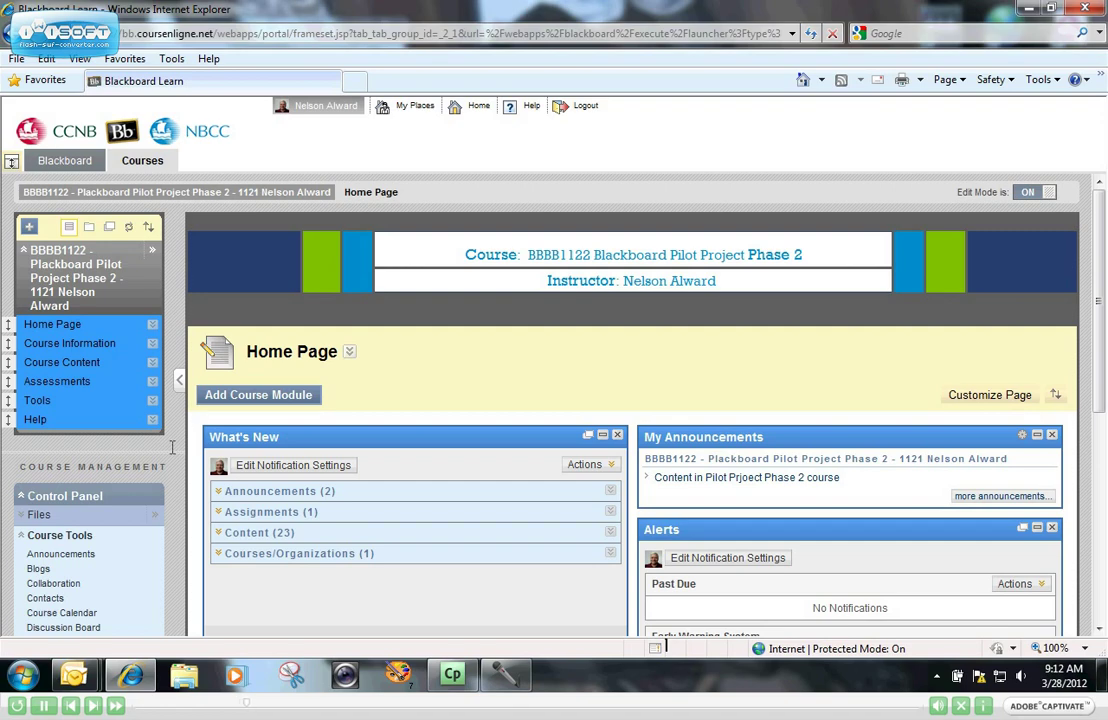
From Assessments, choose Test and create a new blank test.
click(55, 385)
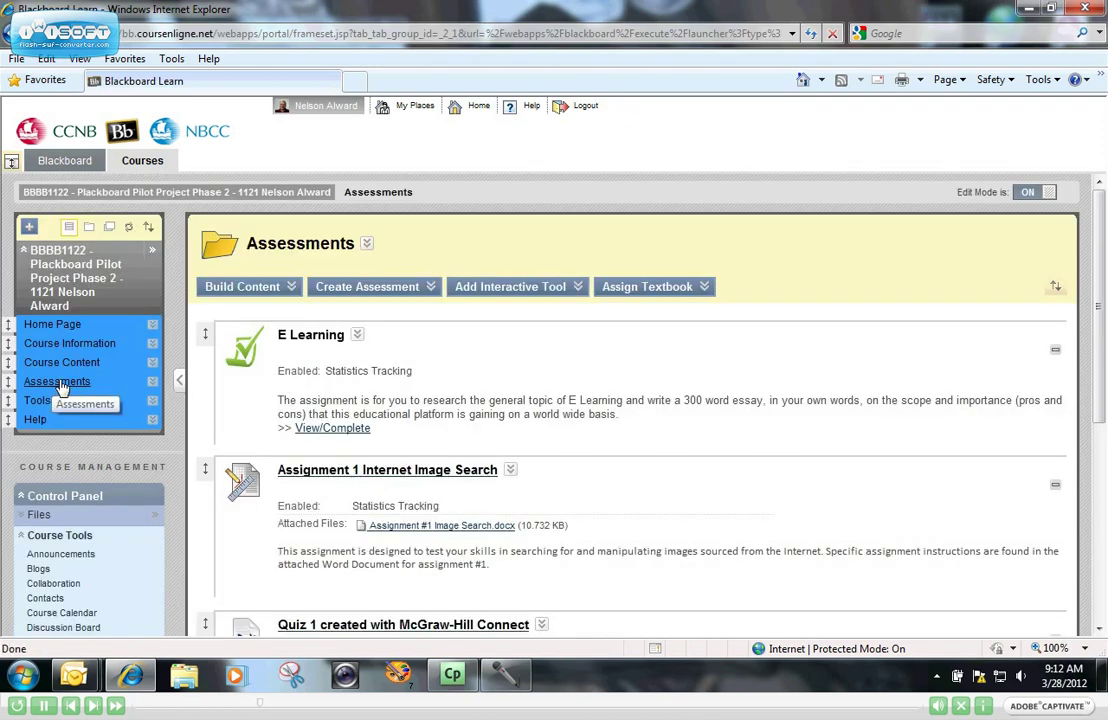
click(398, 287)
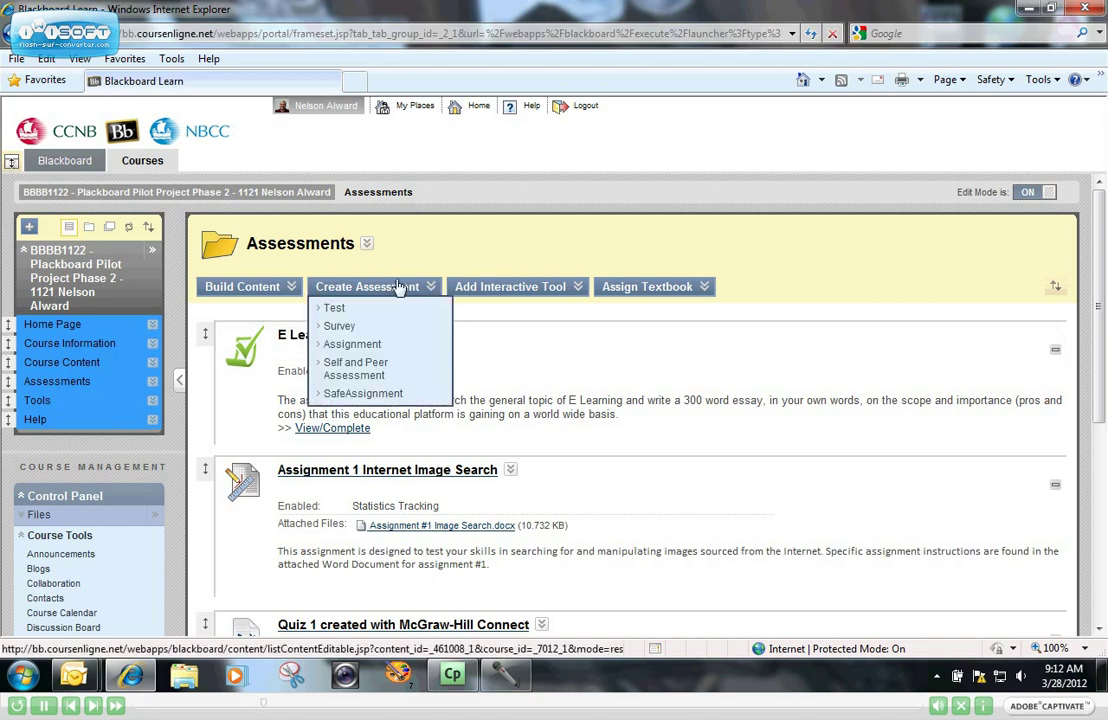
click(338, 309)
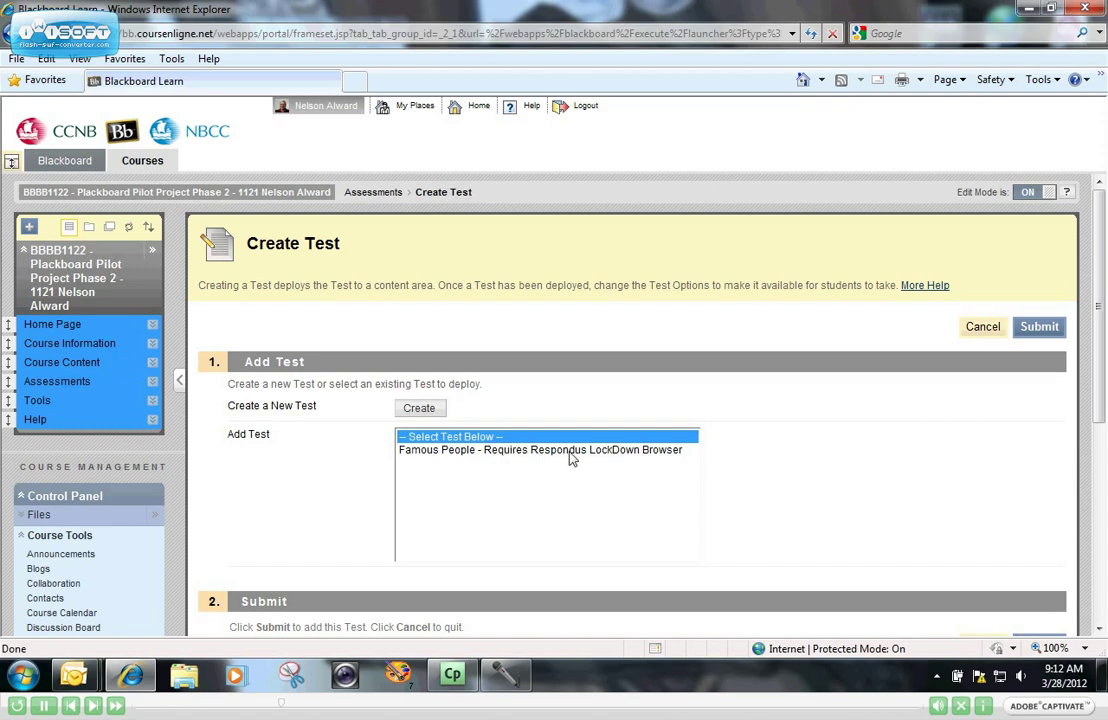
click(420, 410)
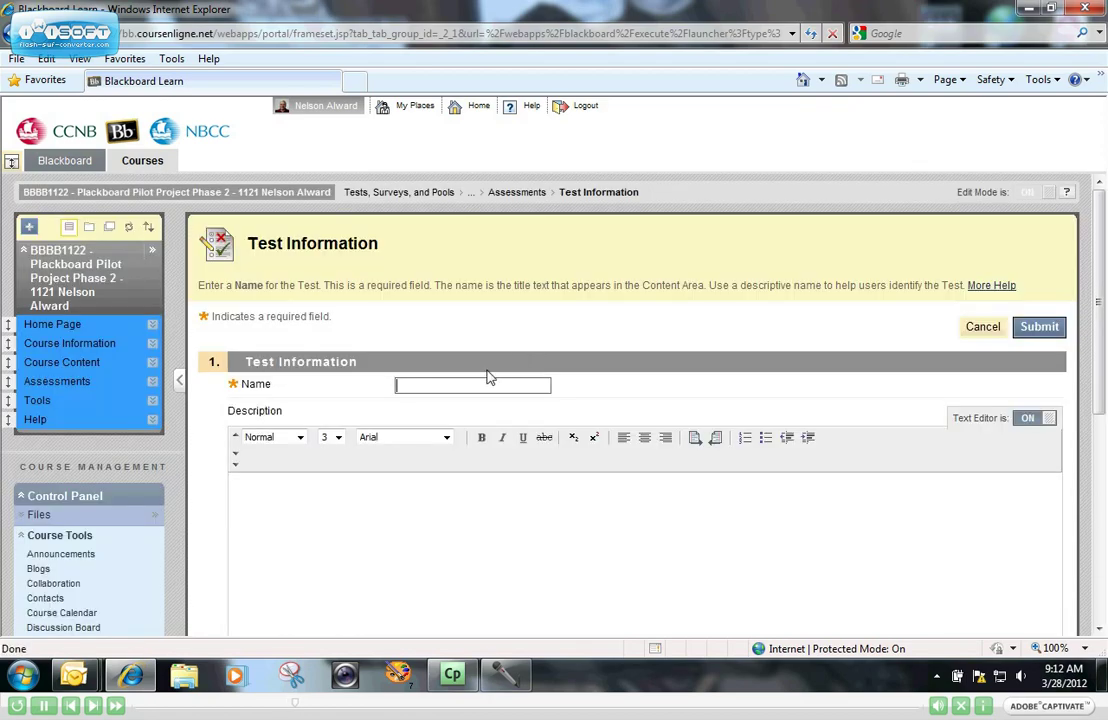
double_click(417, 388)
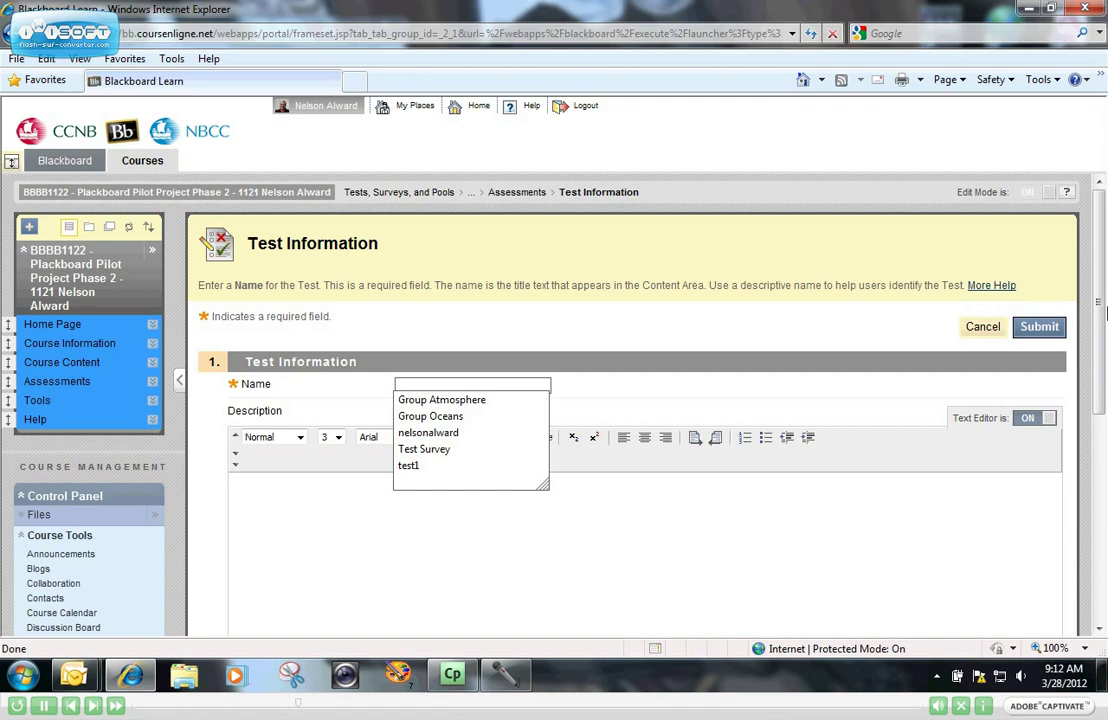
mouse_move(1100, 305)
mouse_down()
mouse_move(1100, 487)
mouse_move(1100, 305)
mouse_up()
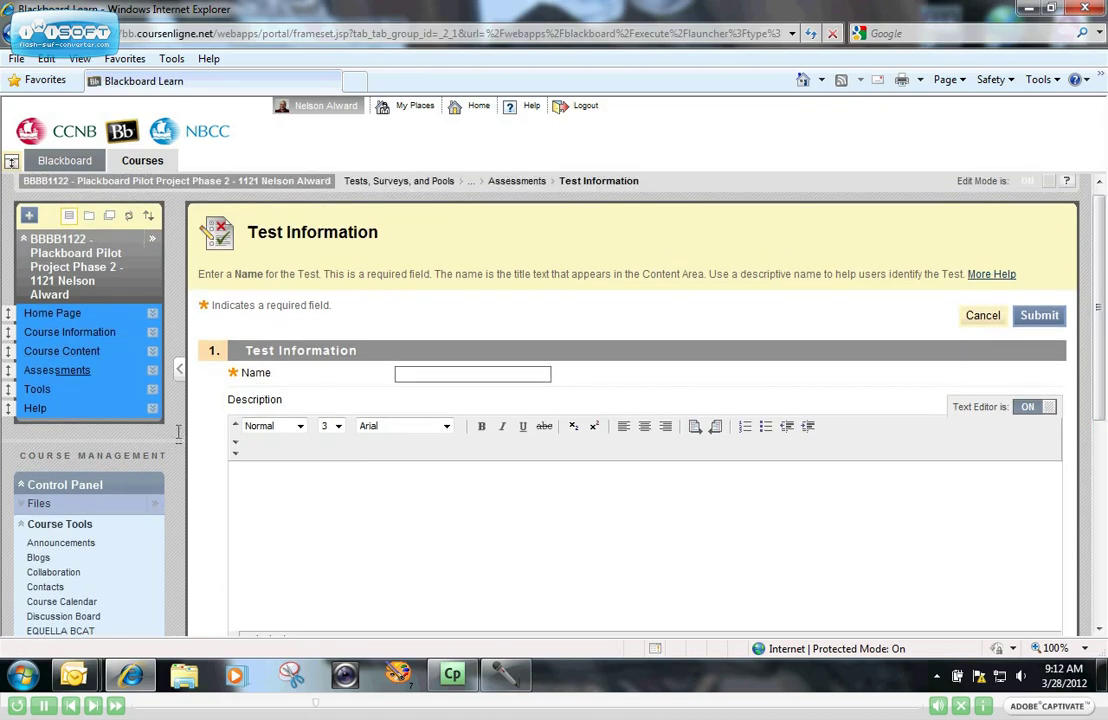
Open the course's Tests list under Course Tools > Tests, Surveys, and Pools.
scroll(178, 432, down, 5)
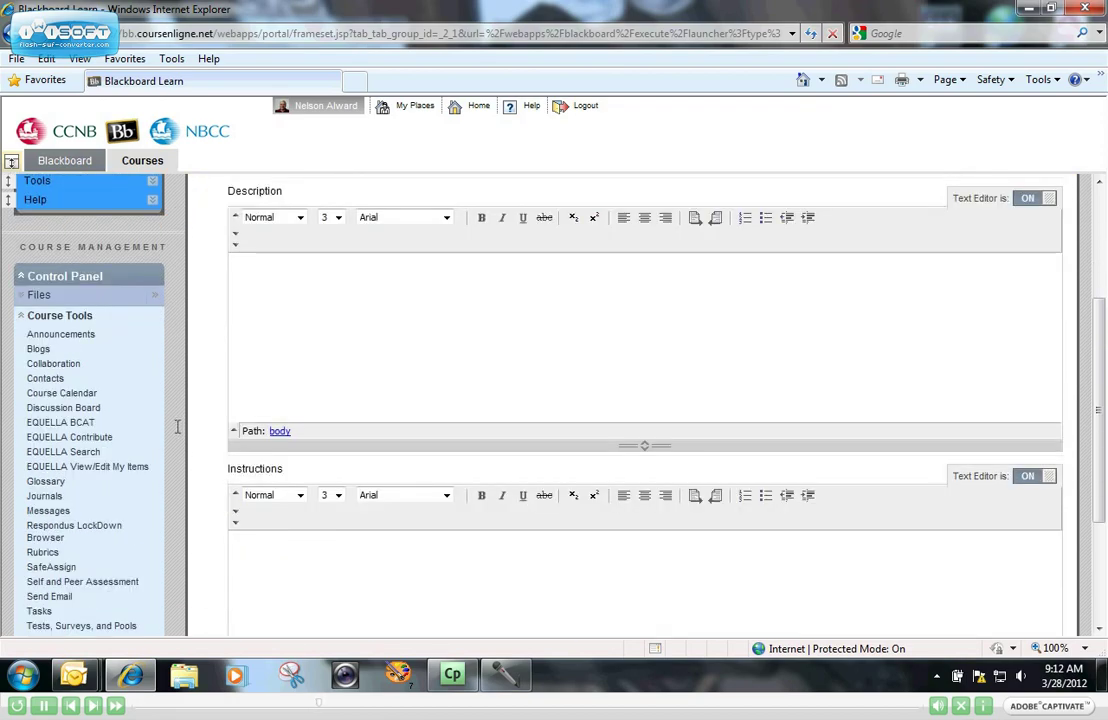
scroll(178, 426, down, 2)
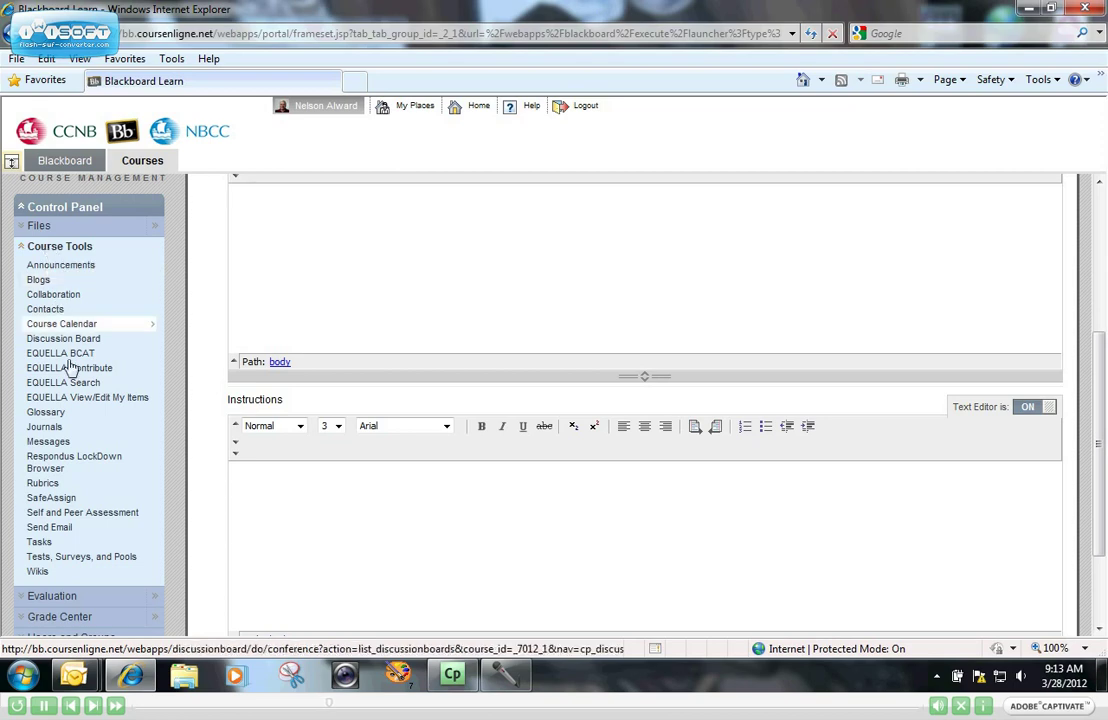
click(72, 560)
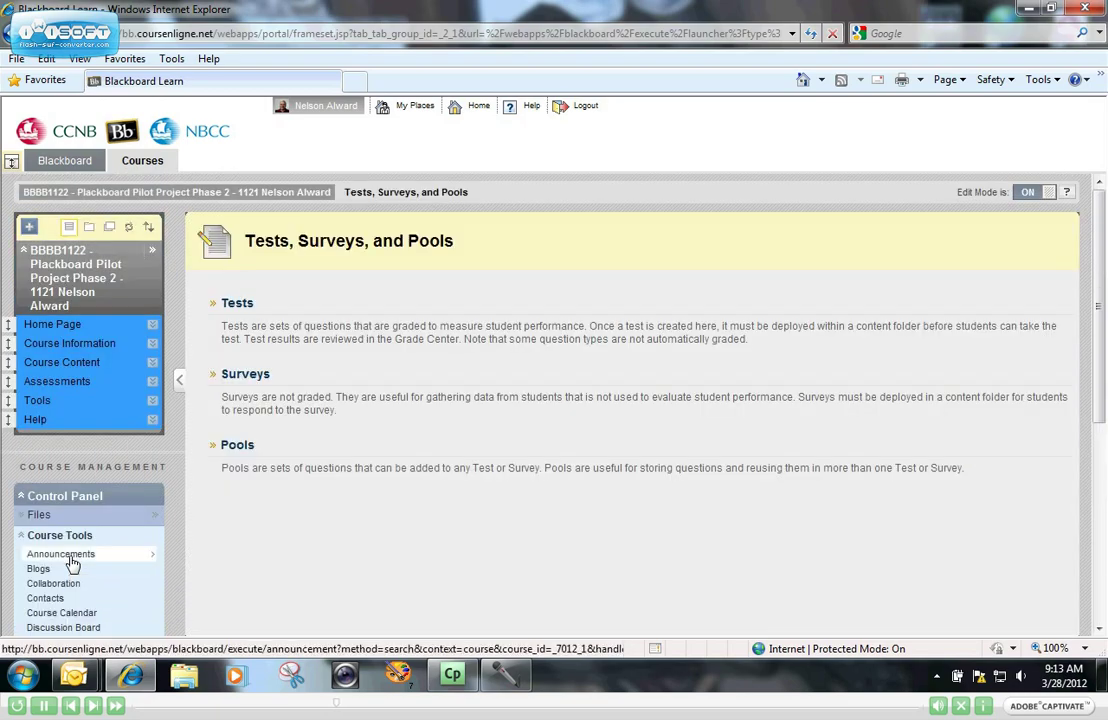
click(238, 304)
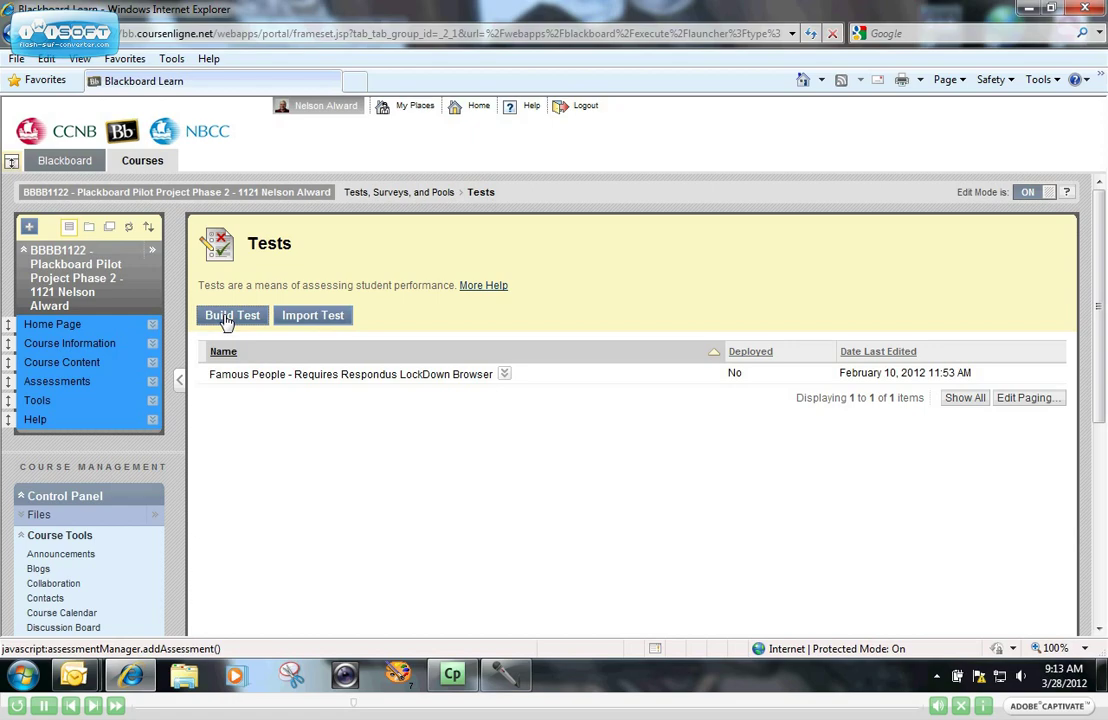
Start a new test named 'Rock and Roll Music'.
click(228, 316)
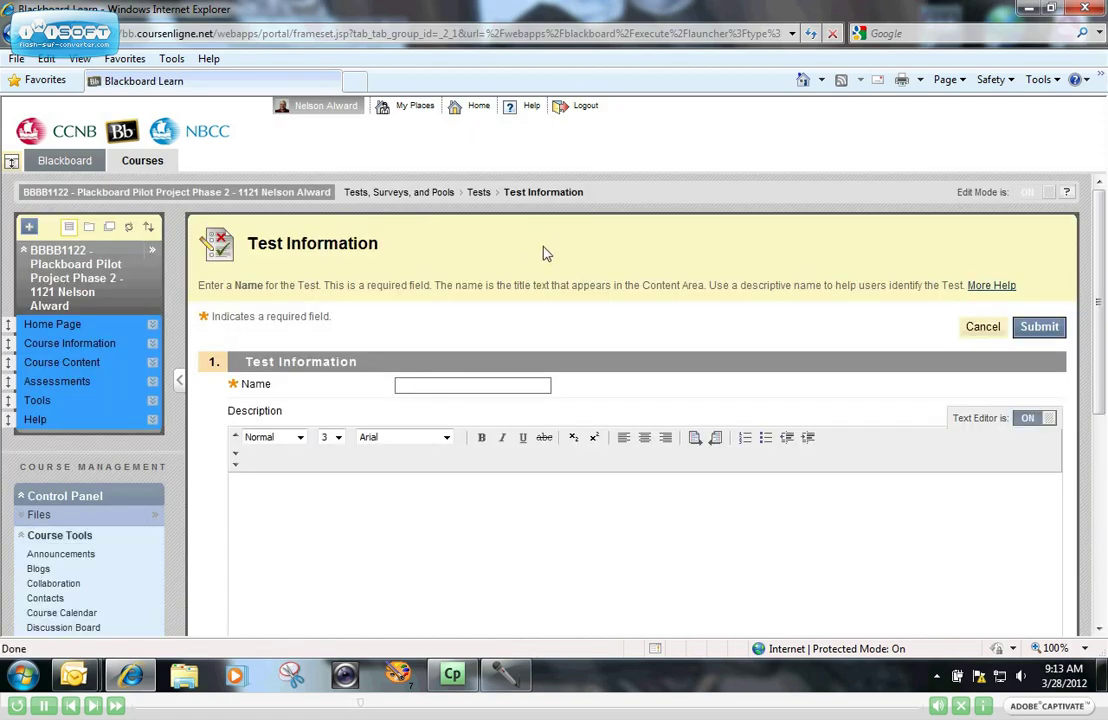
text(Rock and Roll M)
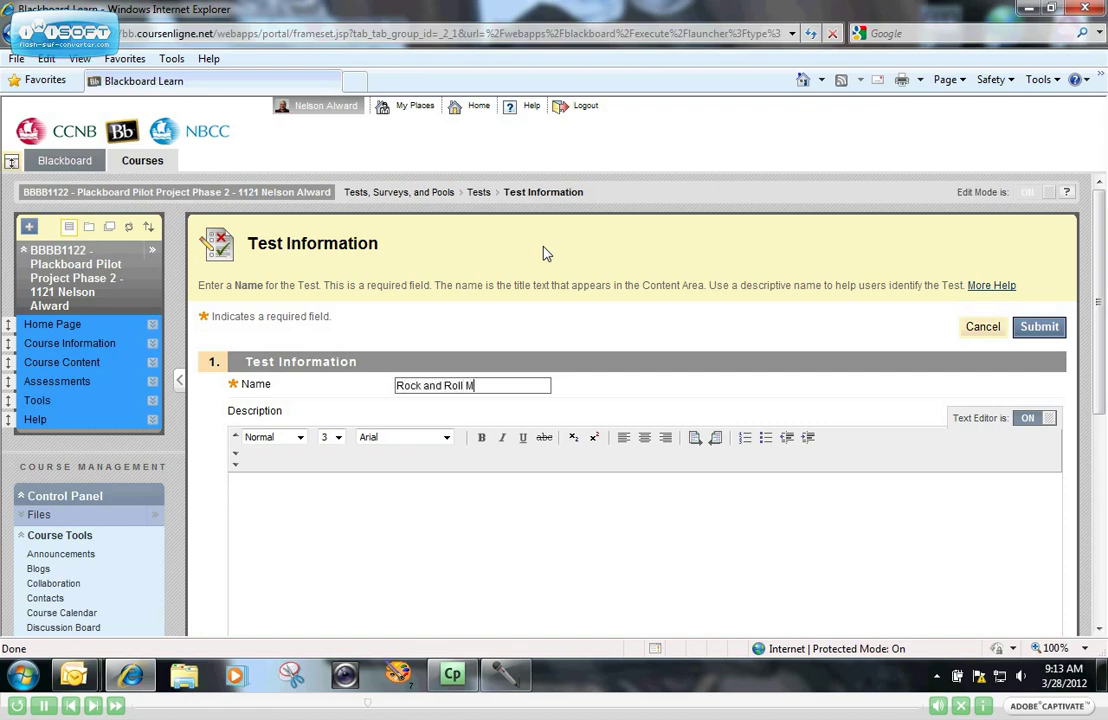
text(usic)
scroll(1104, 318, down, 3)
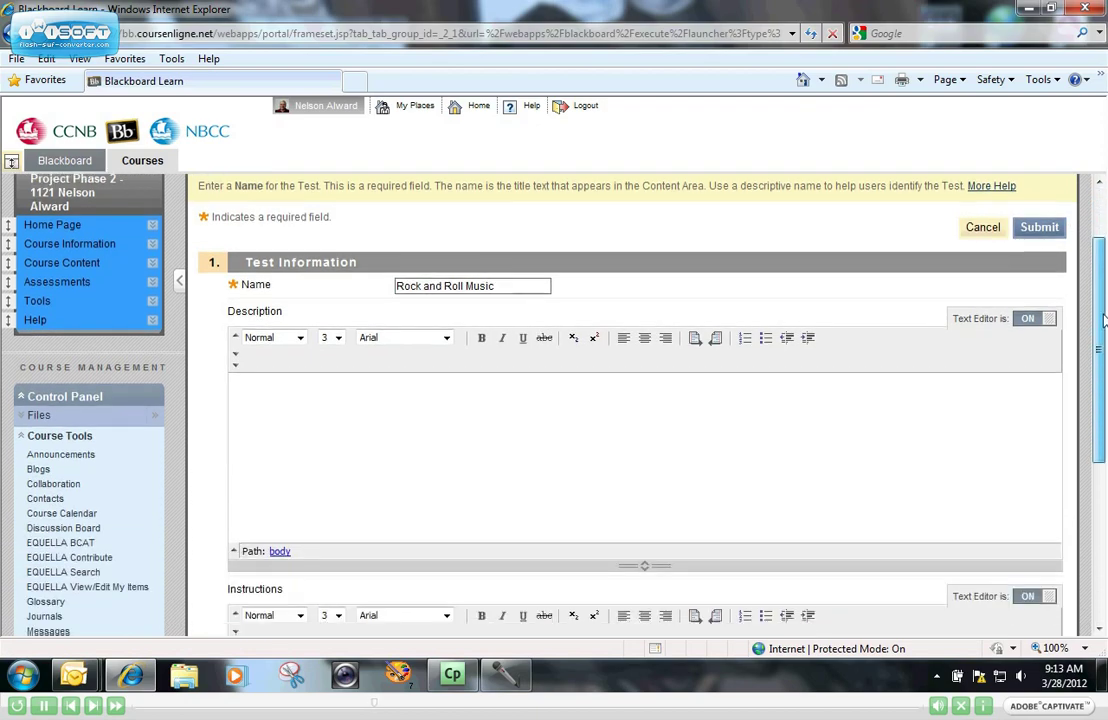
click(256, 408)
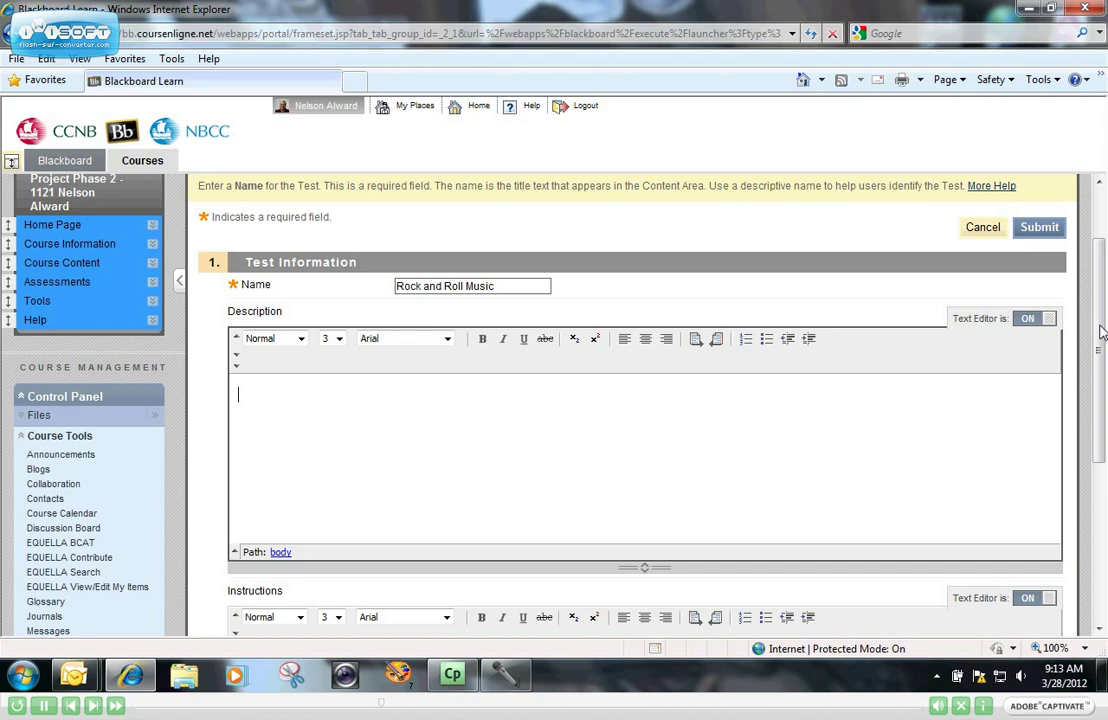
Add the instructions 'You have 1 hour to complete this test.' and submit the test.
scroll(1101, 332, down, 6)
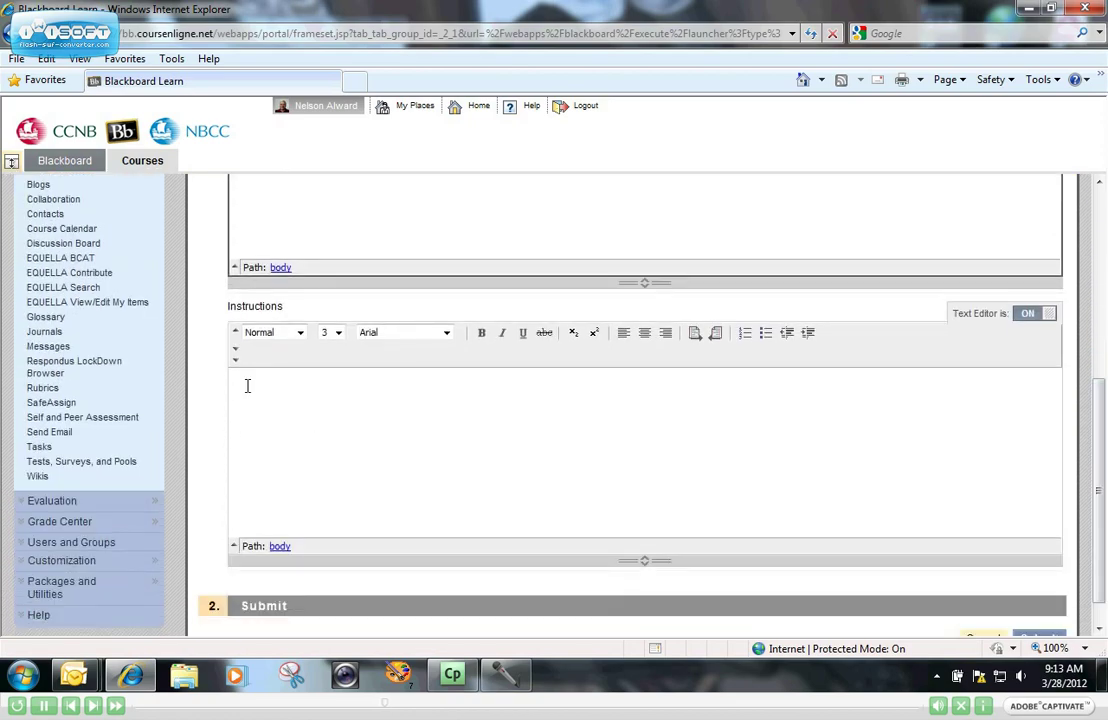
click(247, 386)
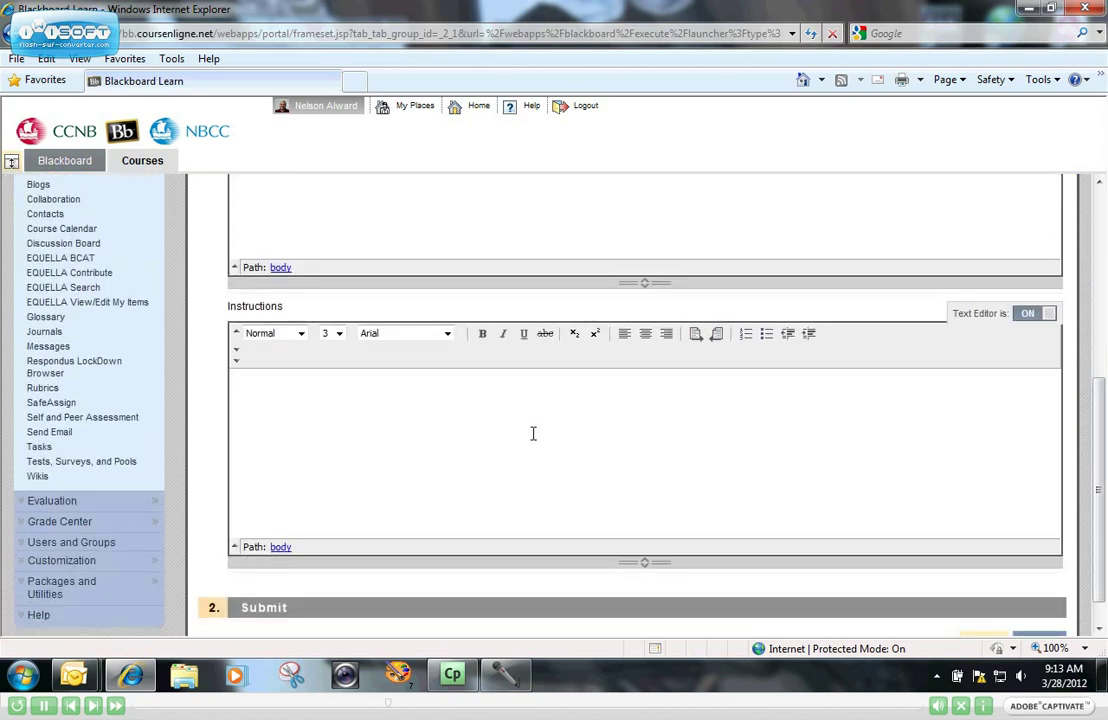
text(You have 1 hour to comp)
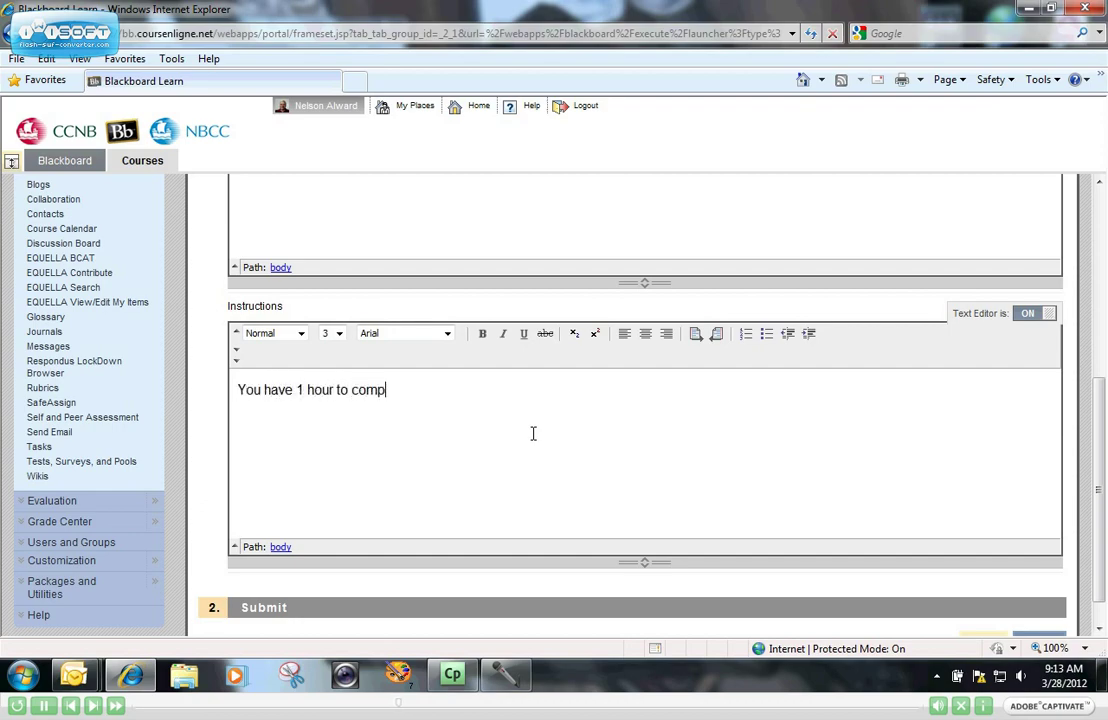
text(lete this test.)
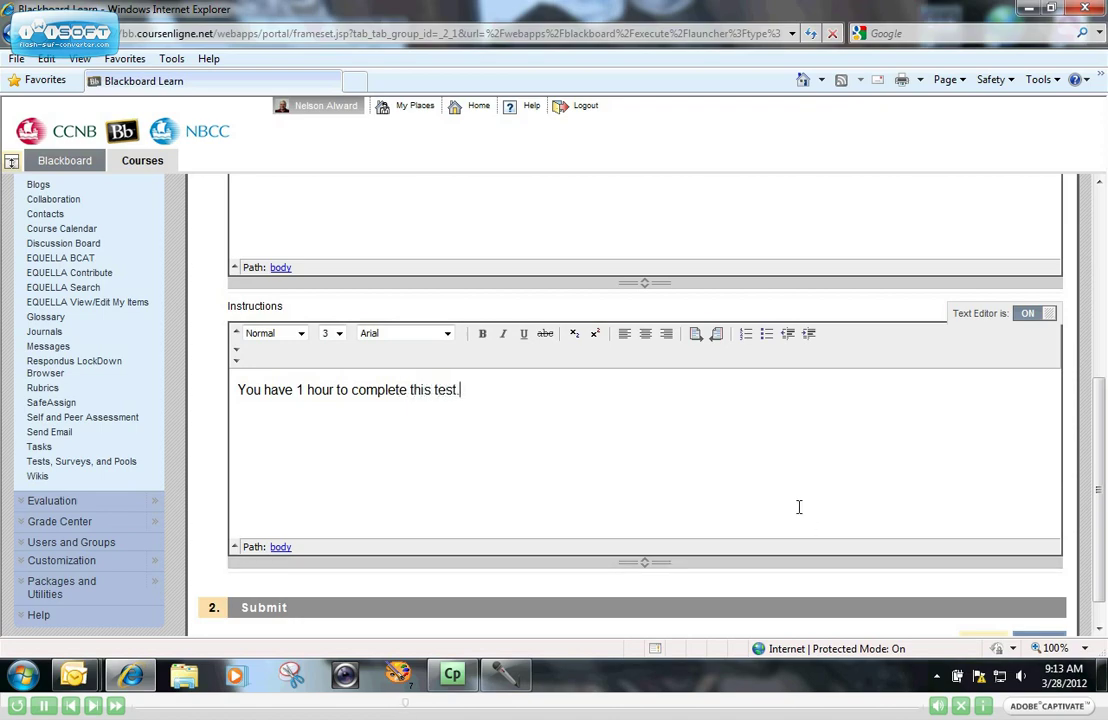
scroll(799, 507, up, 3)
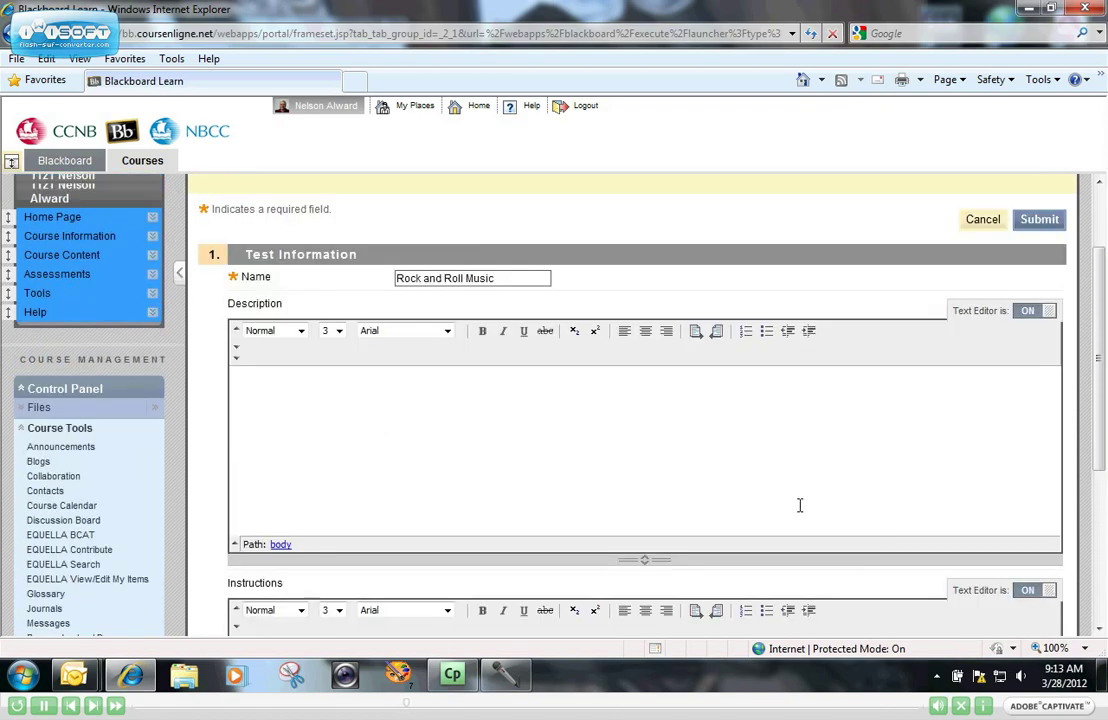
click(1045, 222)
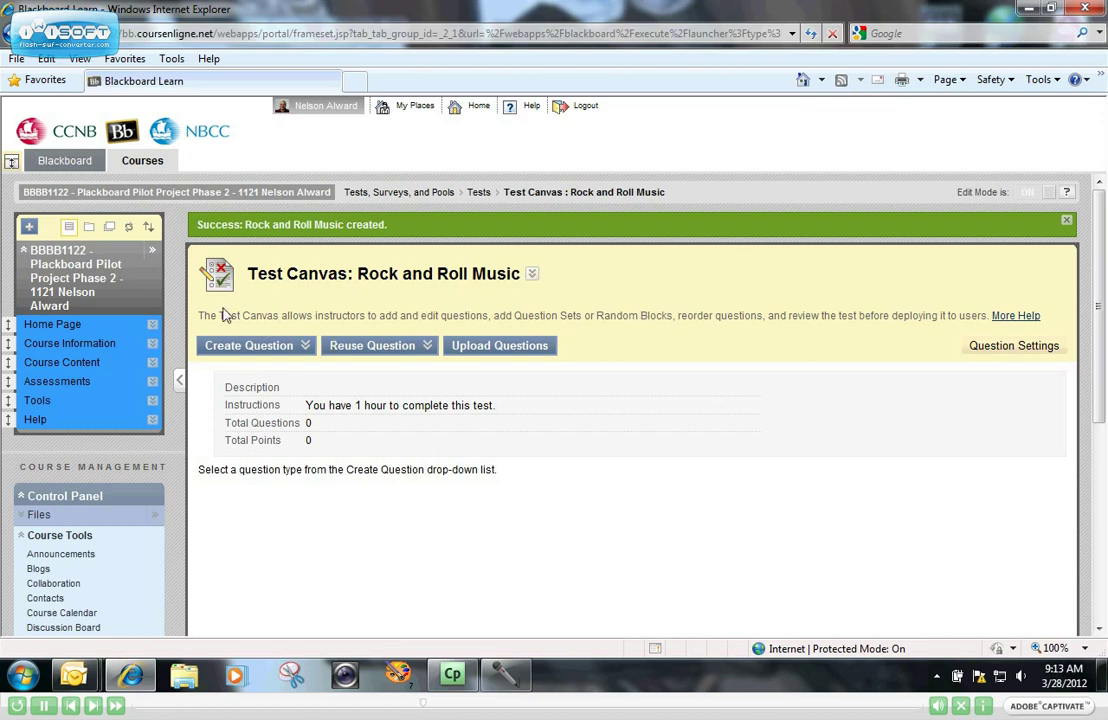
Review the empty Rock and Roll Music Test Canvas and its question menus.
mouse_move(383, 355)
Open Question Settings for the Rock and Roll Music test.
click(1016, 349)
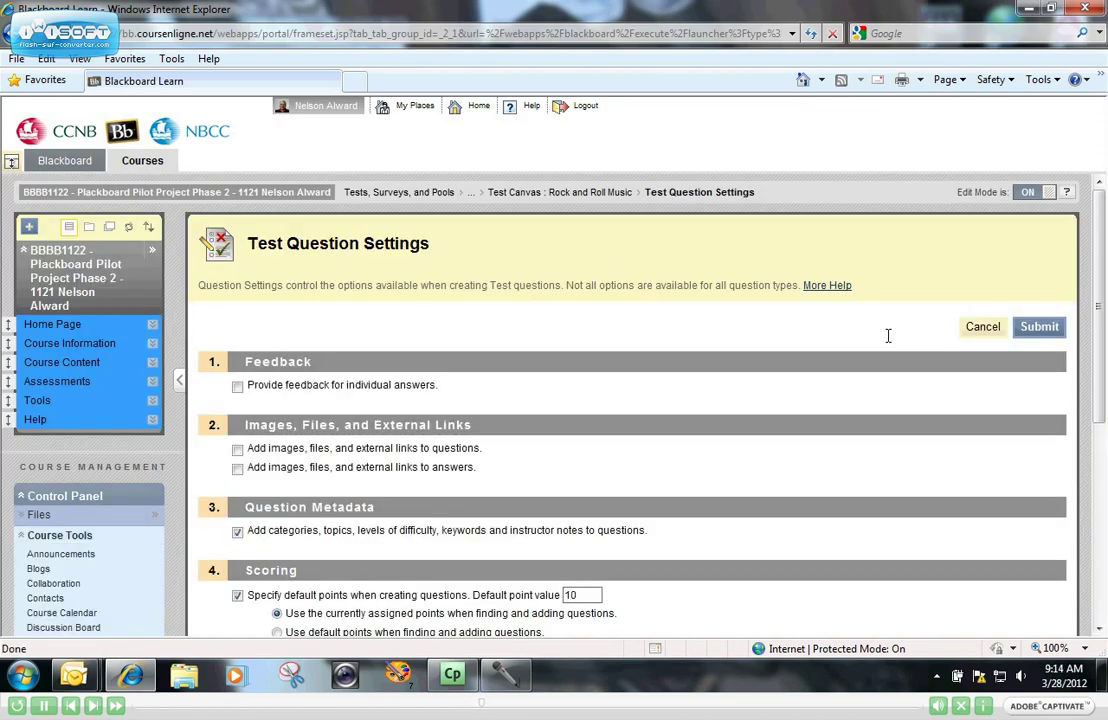
scroll(1100, 288, down, 1)
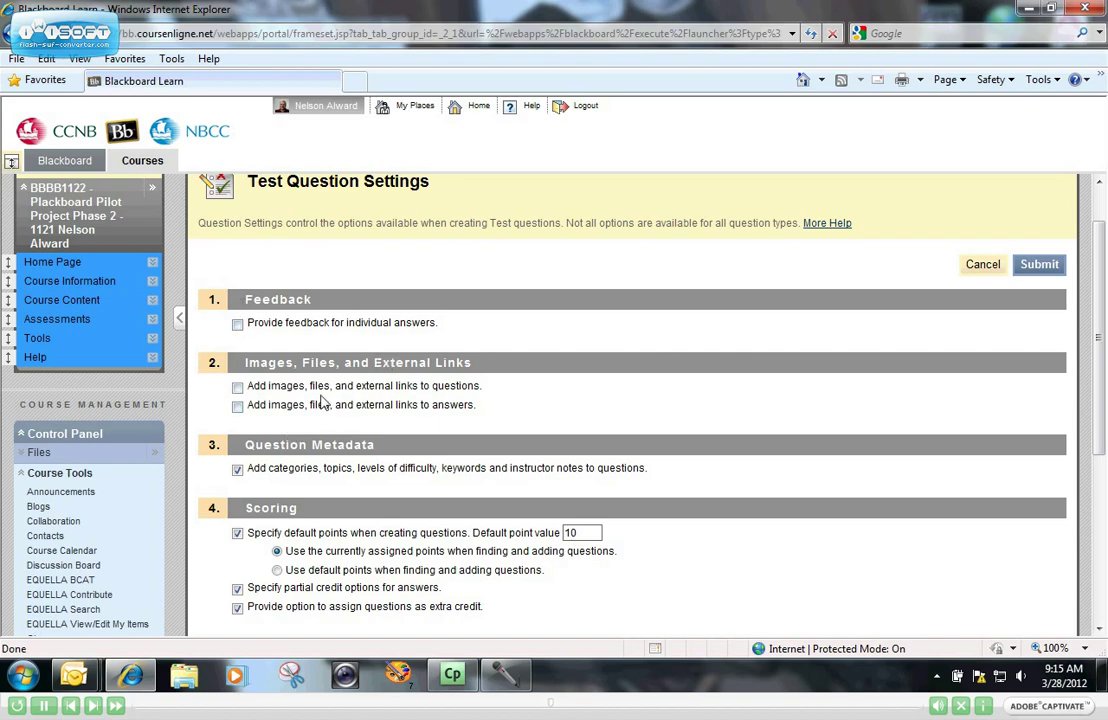
Check both Images, Files, and External Links boxes for questions and answers.
click(238, 389)
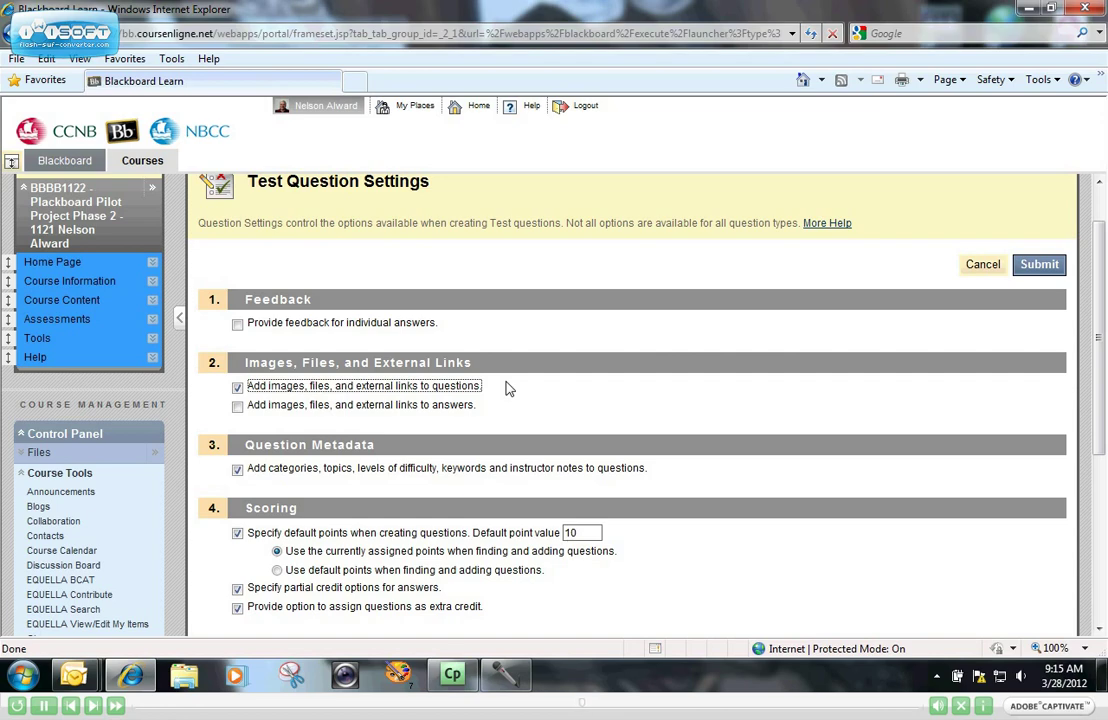
click(237, 407)
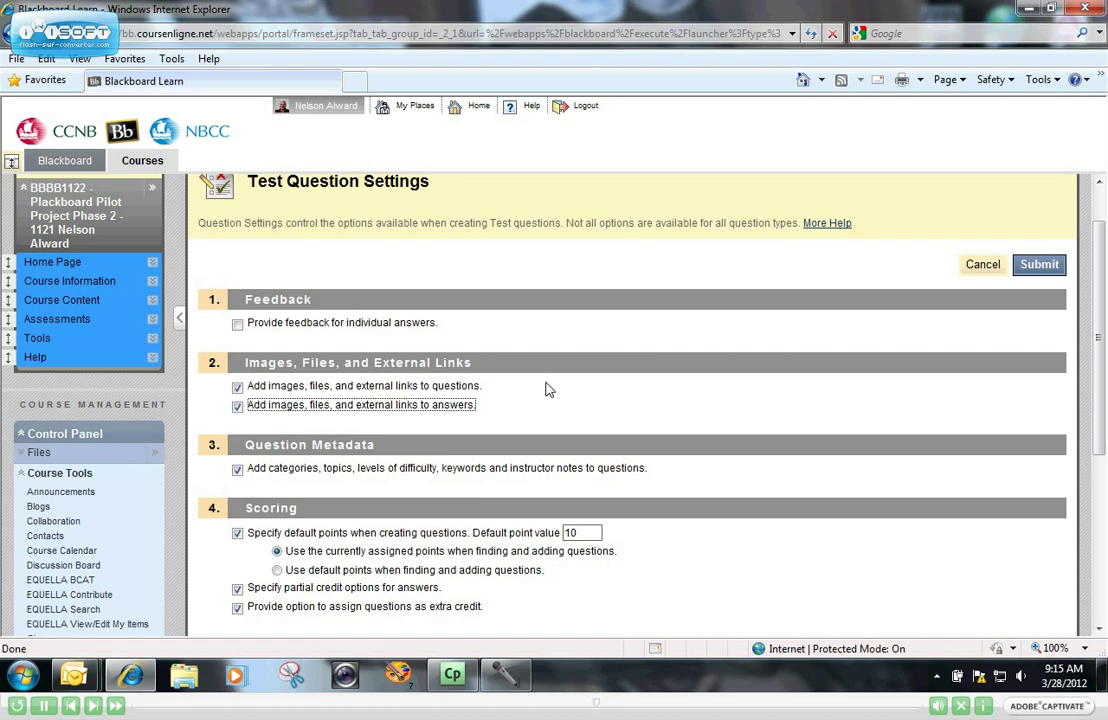
scroll(540, 345, down, 1)
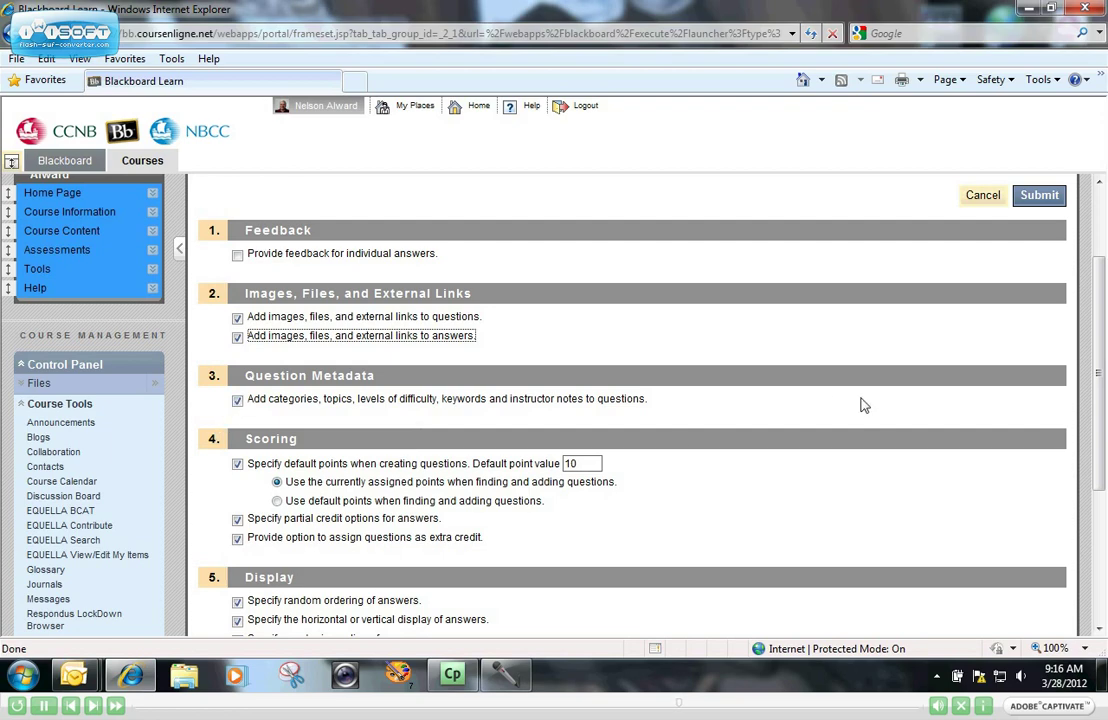
Replace the default point value 10 with 1.
drag(1098, 356, 1105, 424)
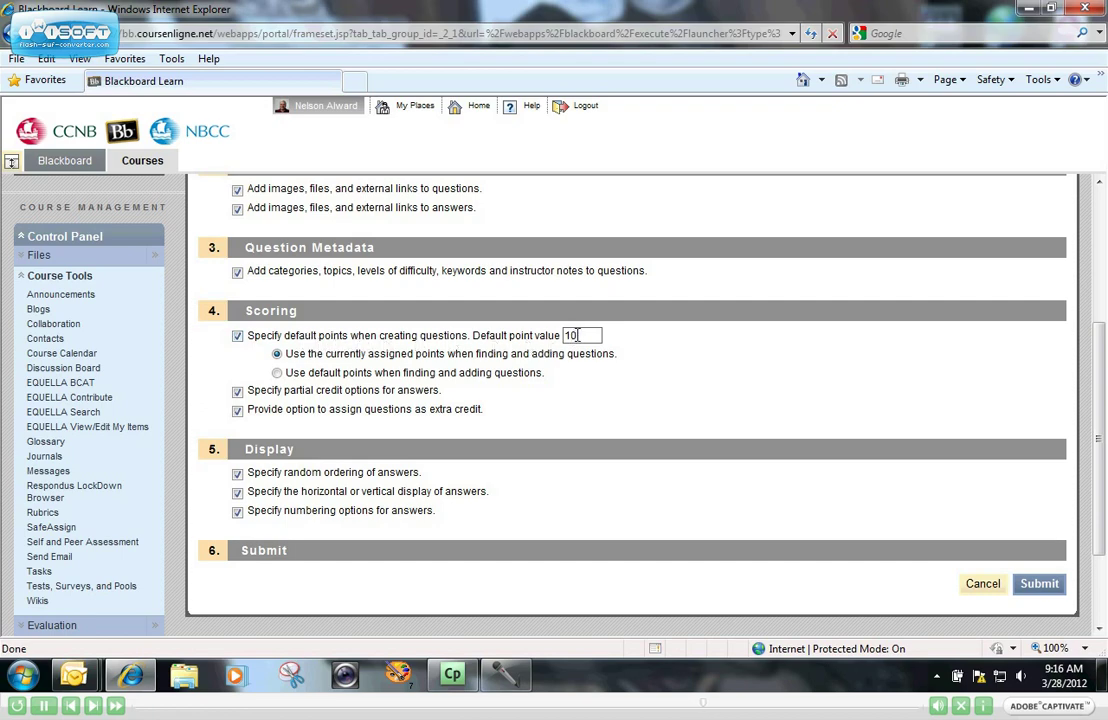
drag(579, 335, 565, 335)
text(1)
scroll(1101, 370, down, 1)
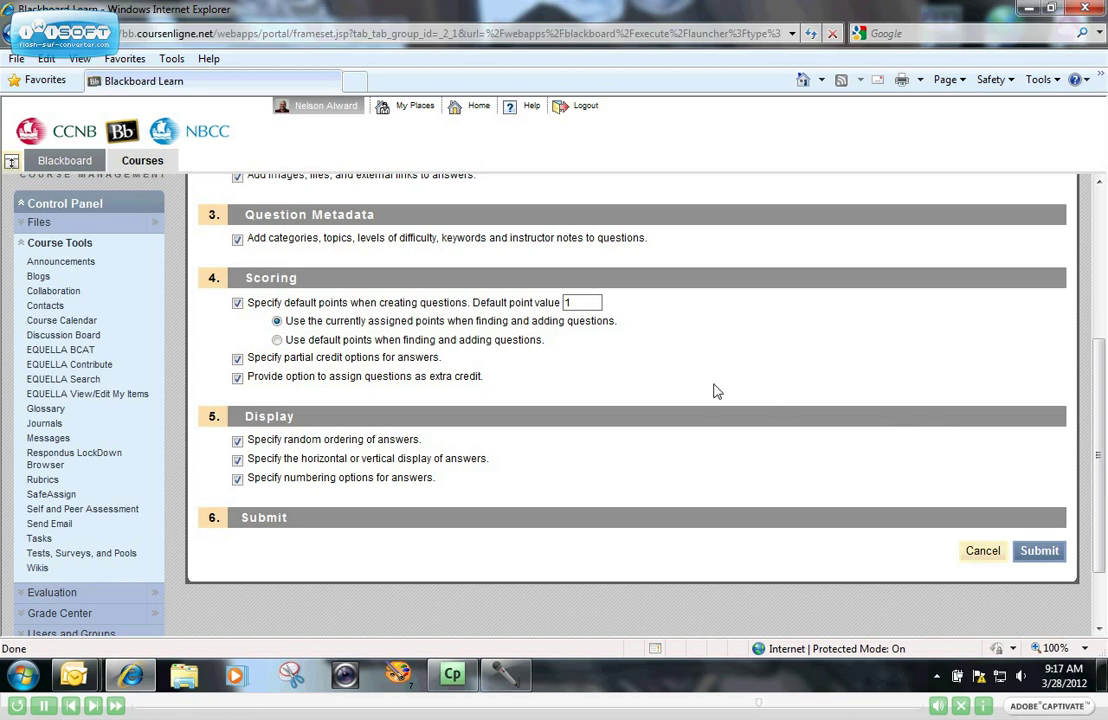
click(238, 359)
click(238, 359)
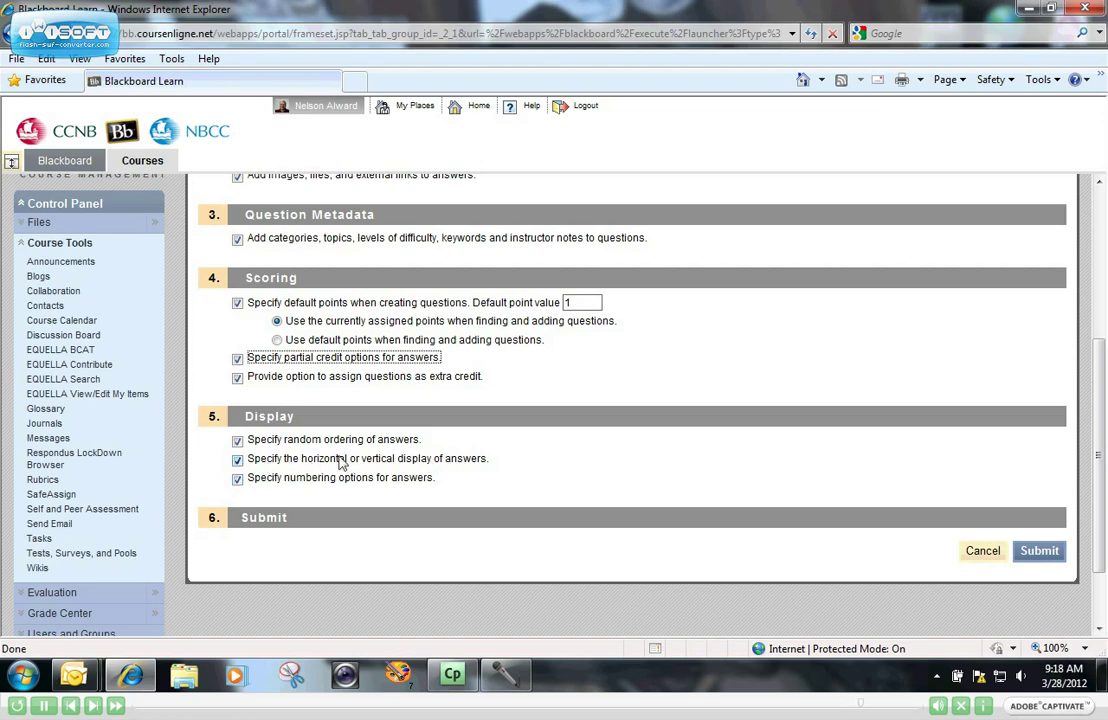
click(237, 459)
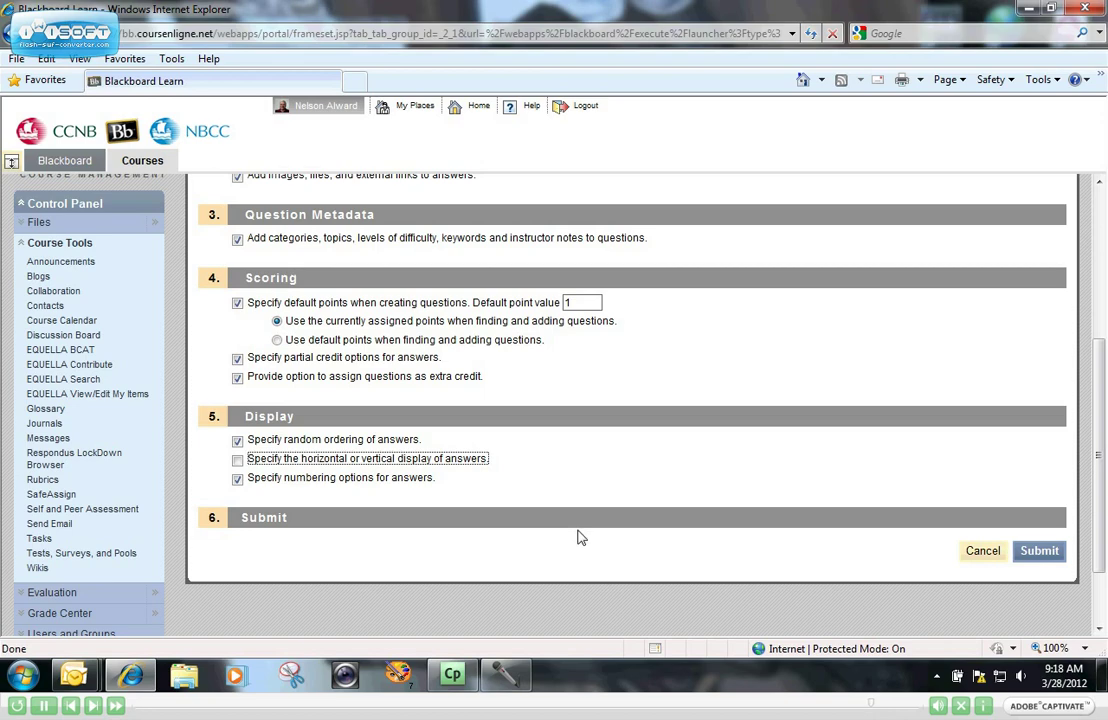
click(237, 459)
click(1039, 551)
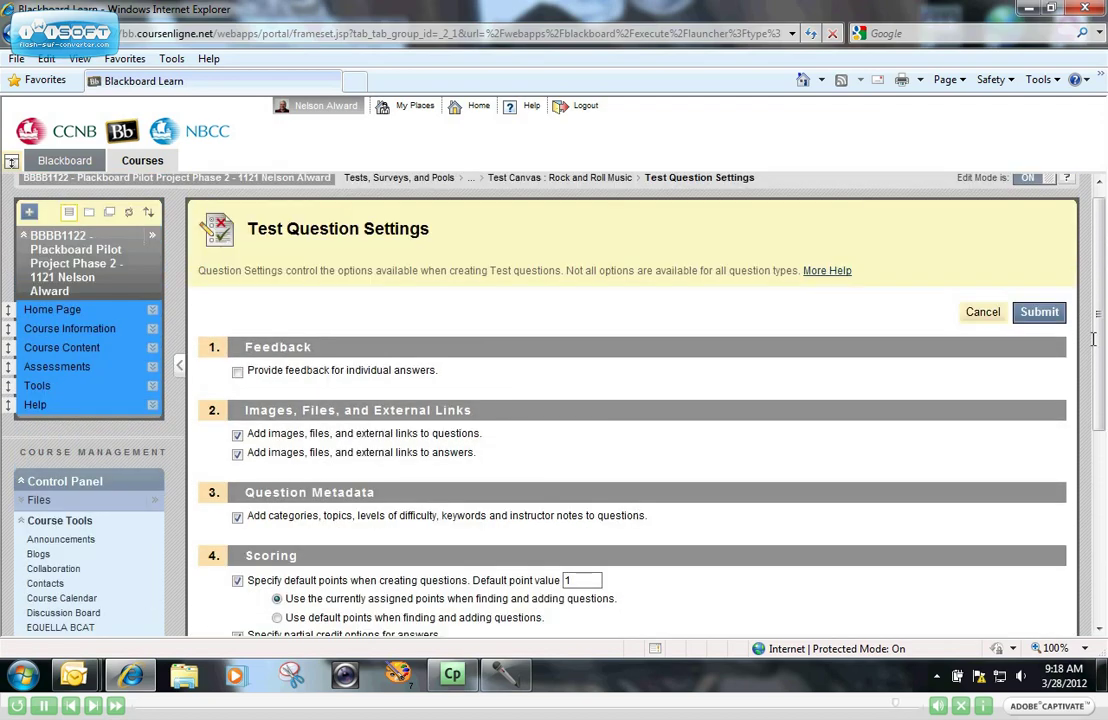
Submit the customized Test Question Settings.
click(1042, 315)
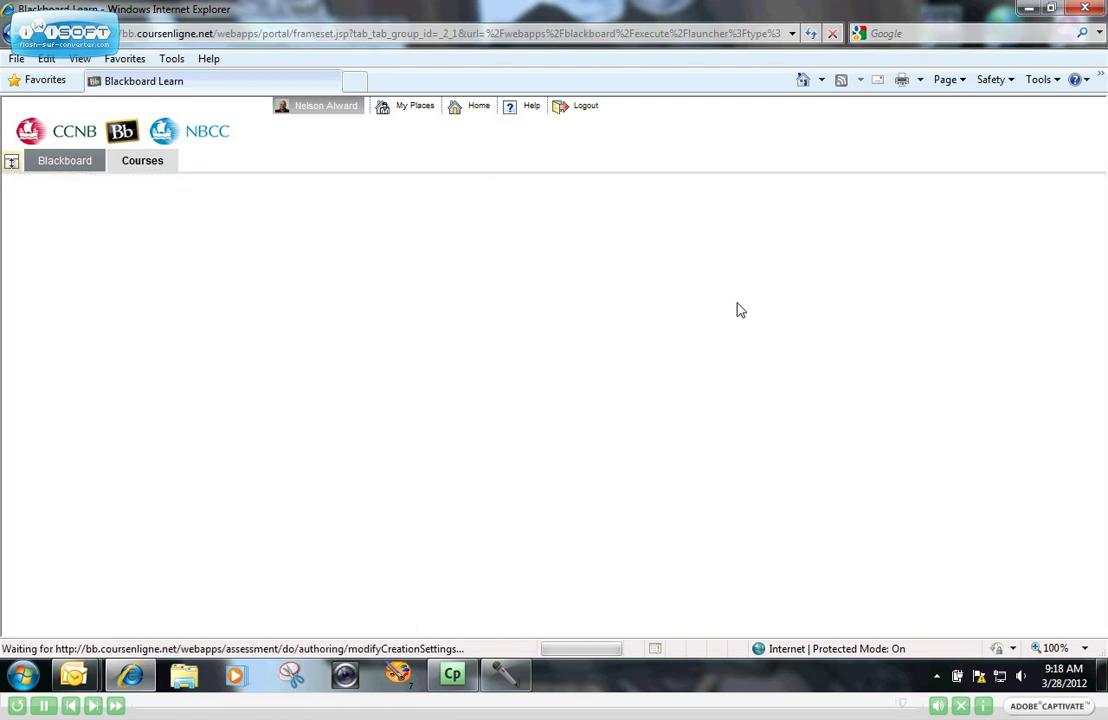